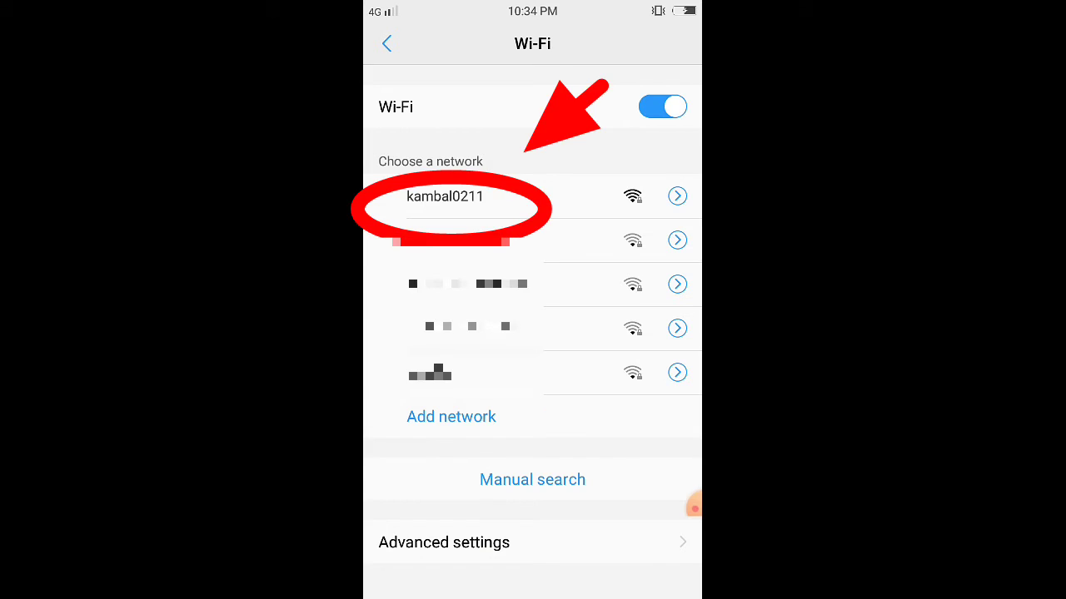
# - Open the kambal0211 network's options on the phone, then dismiss them without connecting
pyautogui.click(450, 197)
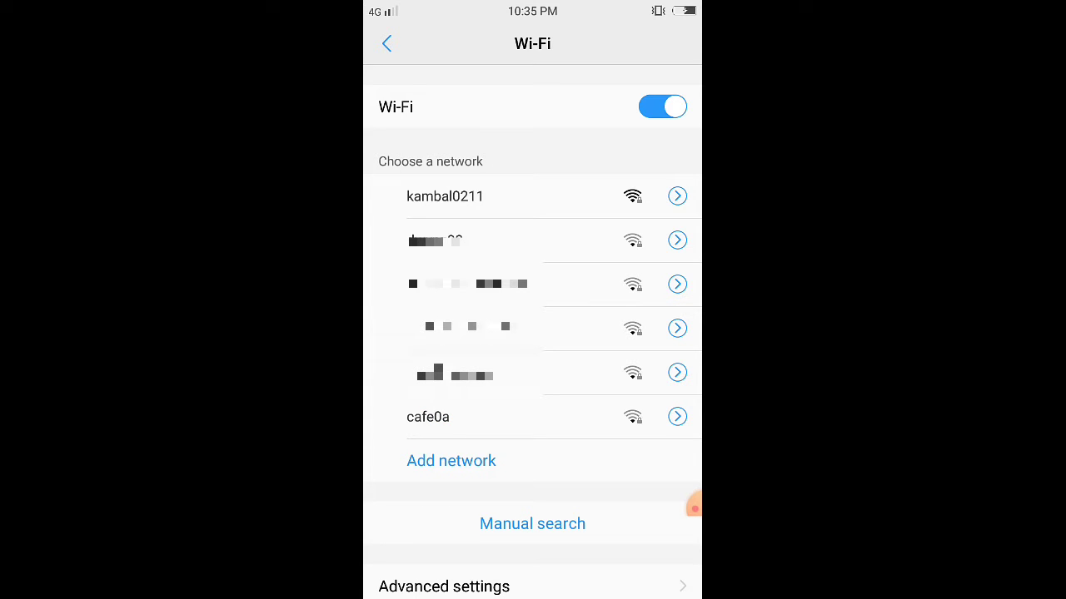
pyautogui.click(444, 197)
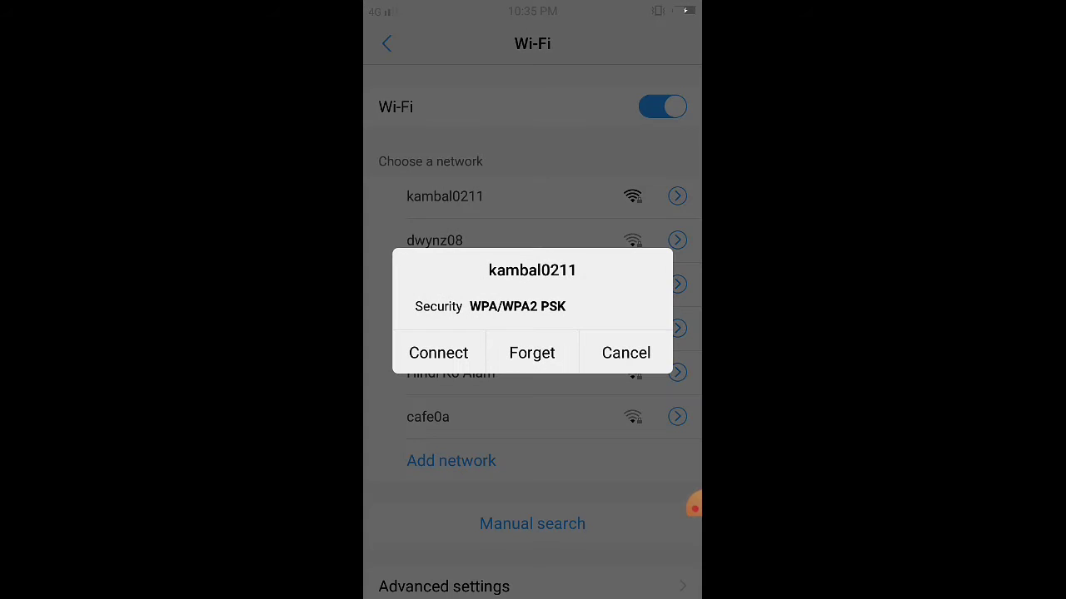
pyautogui.click(625, 353)
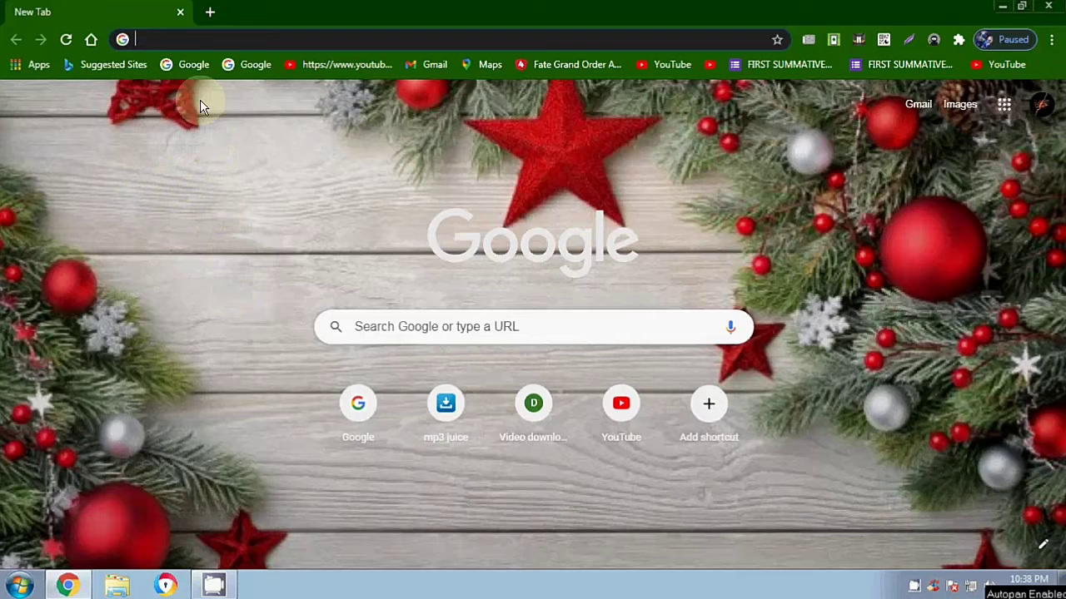
# - Paste 192.168.0.1 into Chrome's address bar and load the router's admin page
pyautogui.rightClick(170, 40)
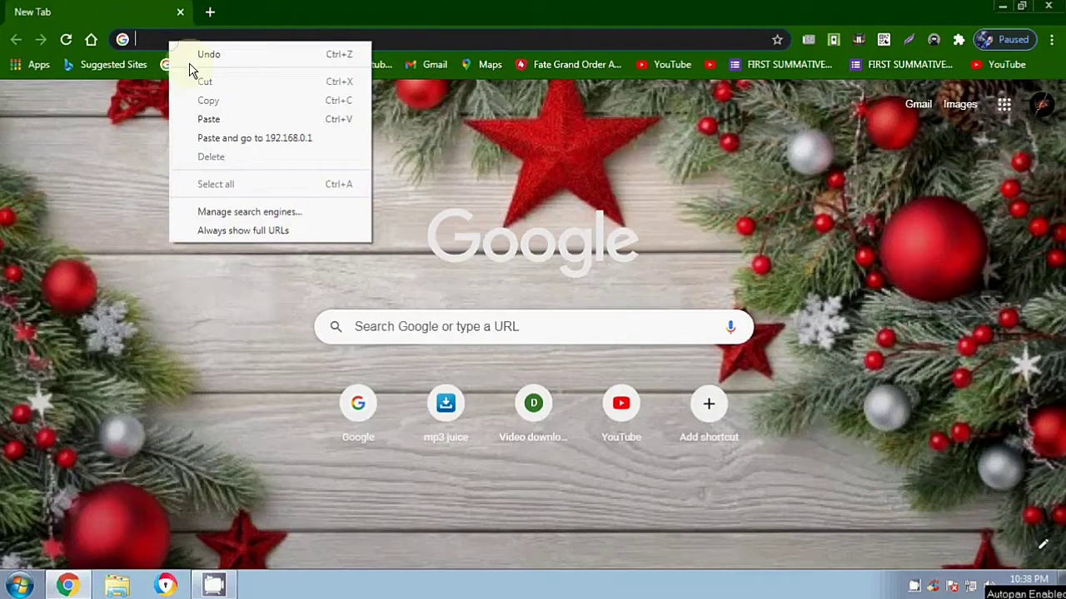
pyautogui.click(208, 119)
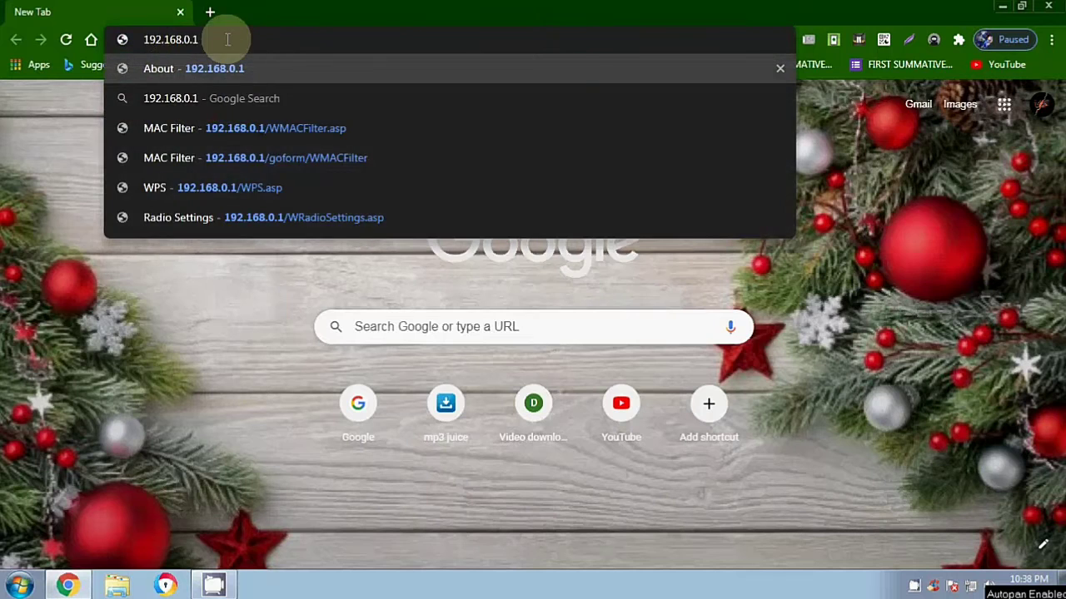
pyautogui.click(262, 62)
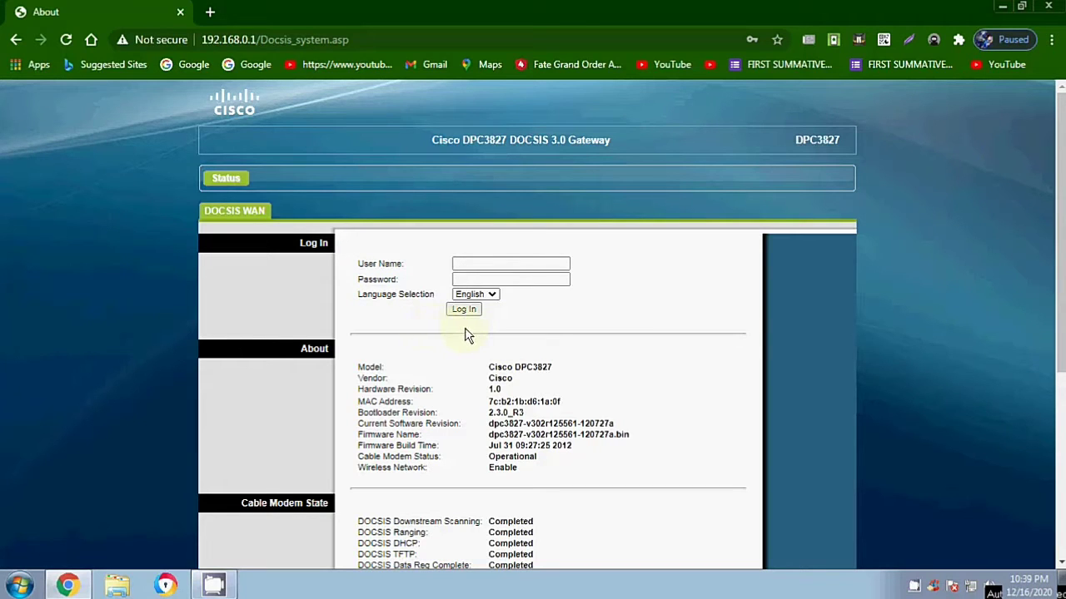
# - Log in to the router and go to the Wireless > MAC Filter page
pyautogui.click(466, 313)
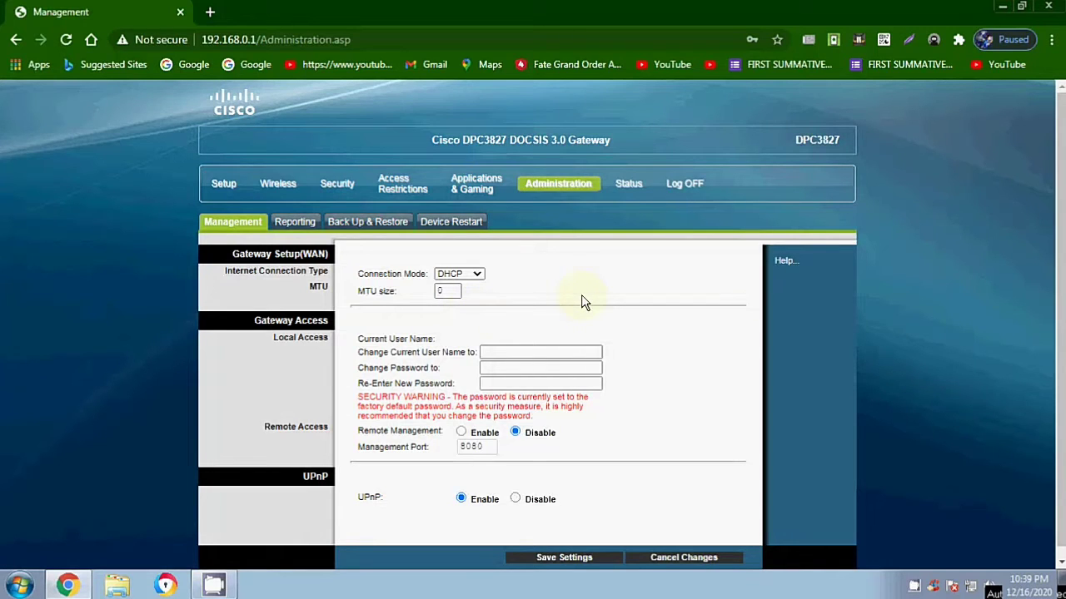
pyautogui.click(279, 185)
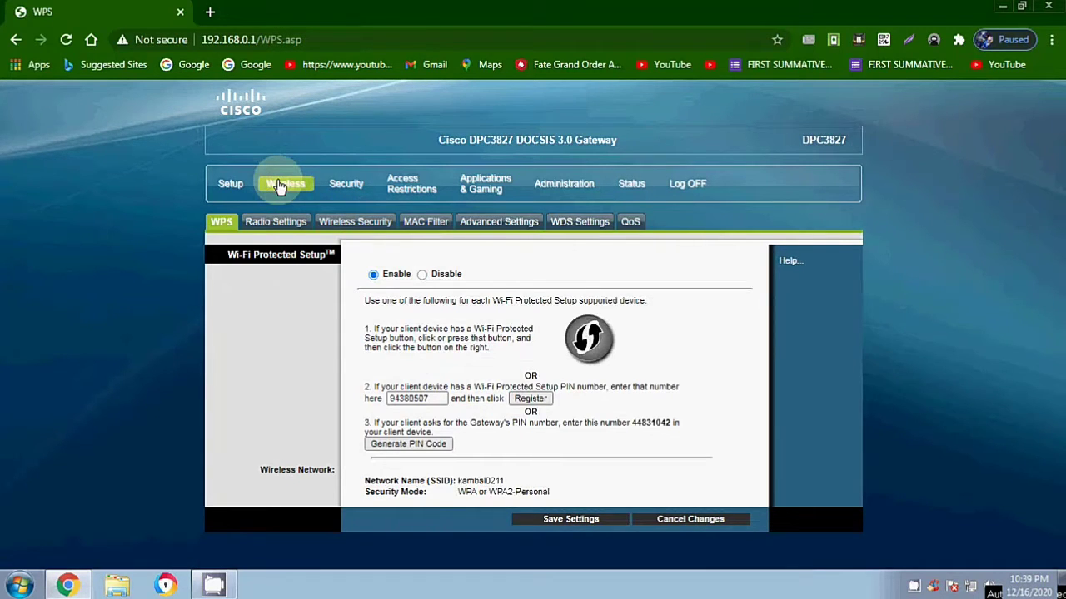
pyautogui.click(425, 228)
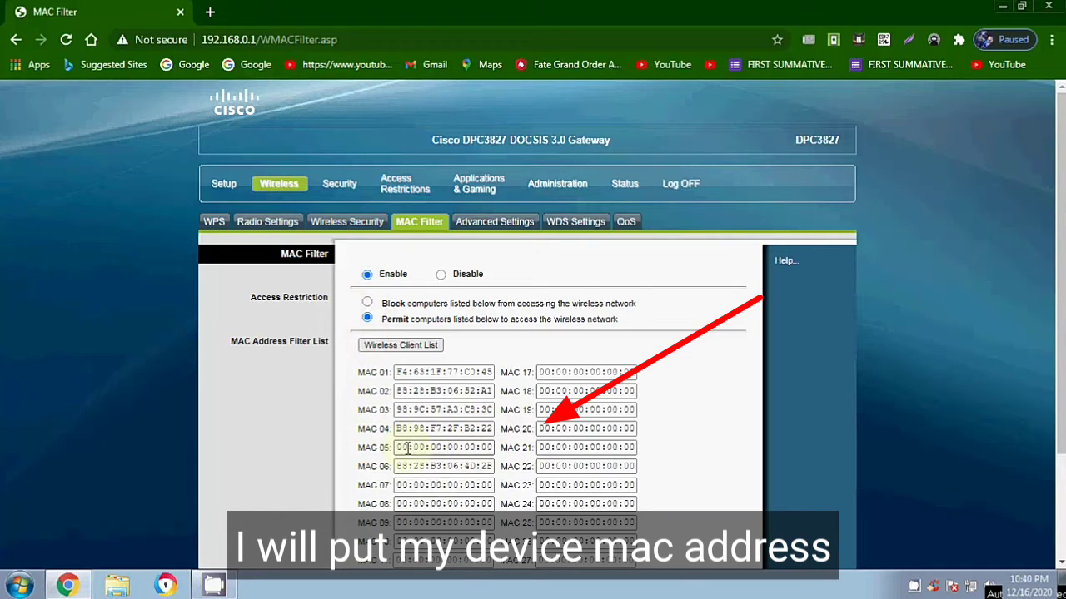
# - Replace the first zero pairs of the MAC 05 entry with 1c:da:27
pyautogui.click(408, 447)
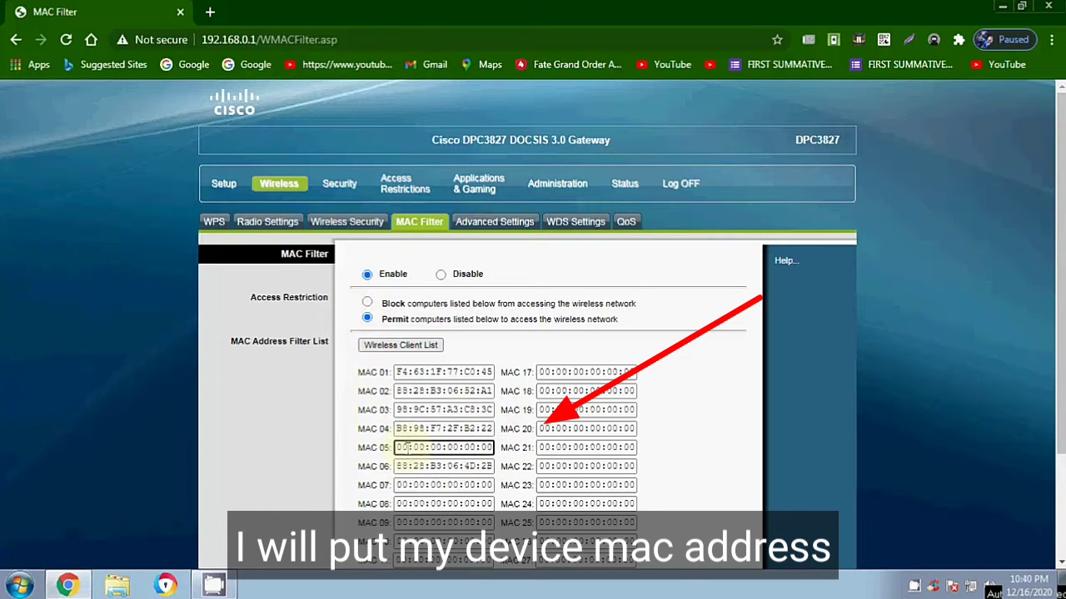
pyautogui.press('BackSpace')
pyautogui.press('BackSpace')
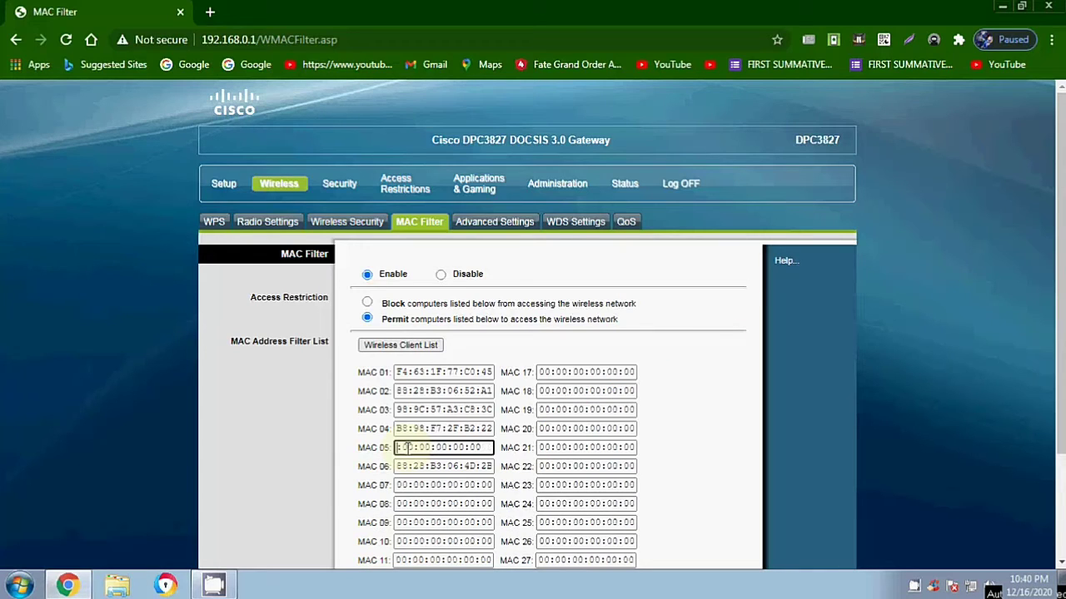
pyautogui.write('1')
pyautogui.write('c')
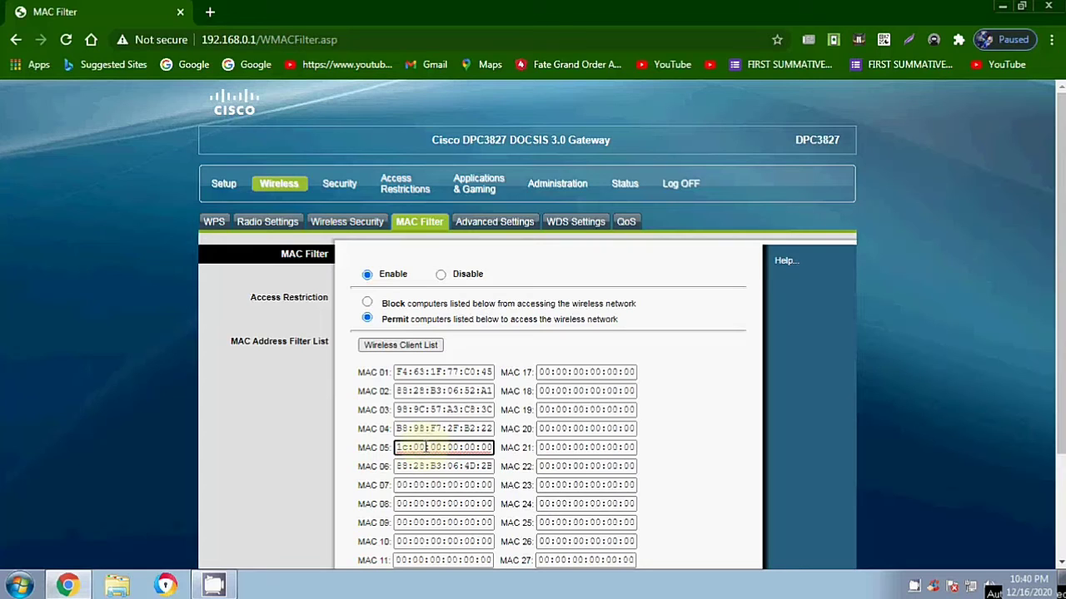
pyautogui.press('Delete')
pyautogui.press('Delete')
pyautogui.press('Delete')
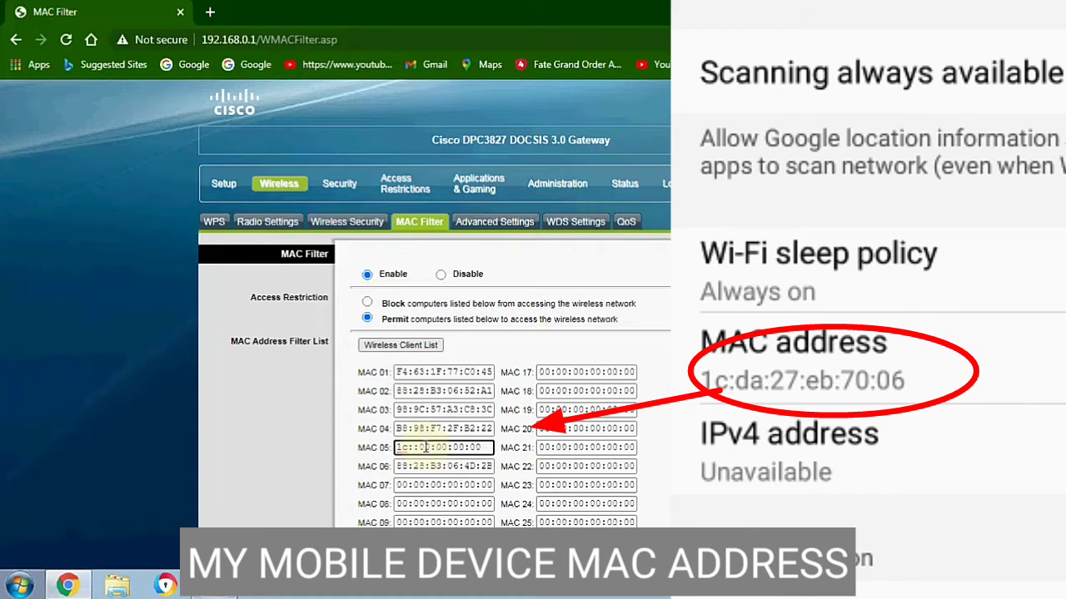
pyautogui.write('da')
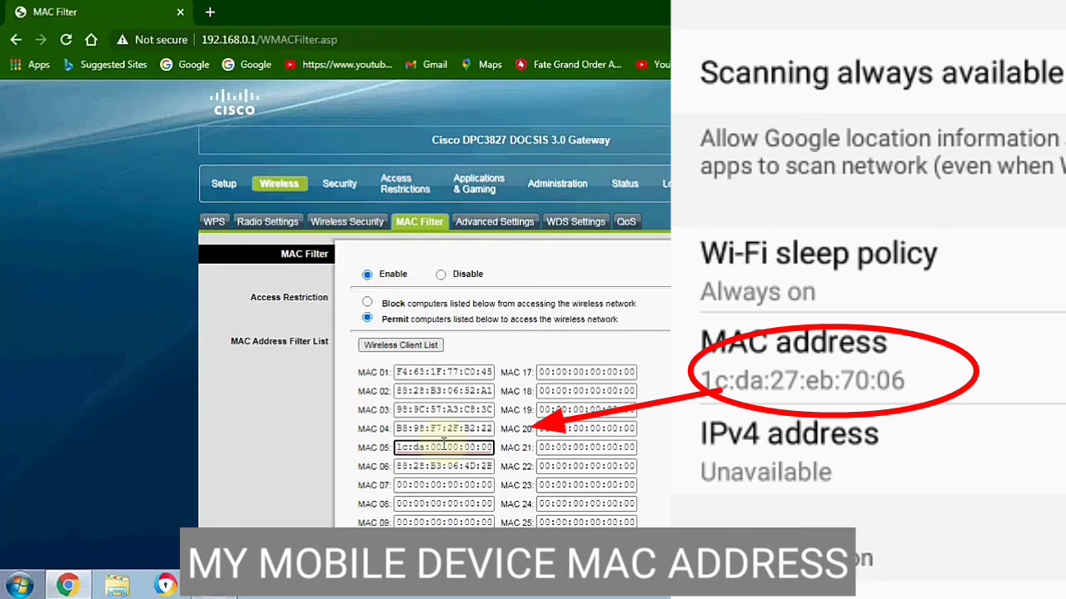
pyautogui.press('BackSpace')
pyautogui.press('BackSpace')
pyautogui.write('27')
# - Complete MAC 05 with eb:70:06, giving 1c:da:27:eb:70:06
pyautogui.press('BackSpace')
pyautogui.press('BackSpace')
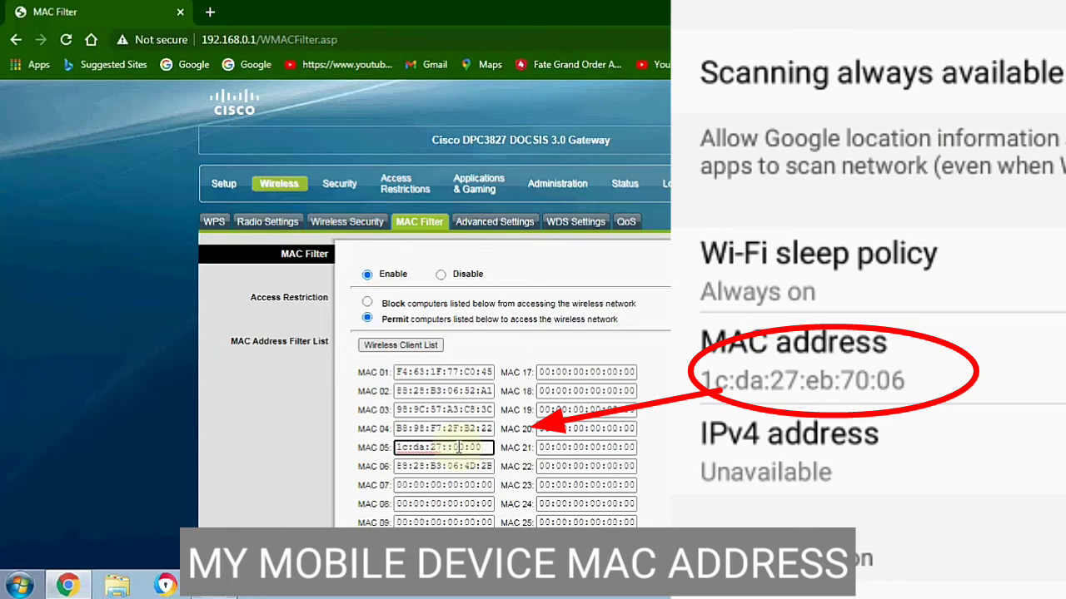
pyautogui.write('eb:')
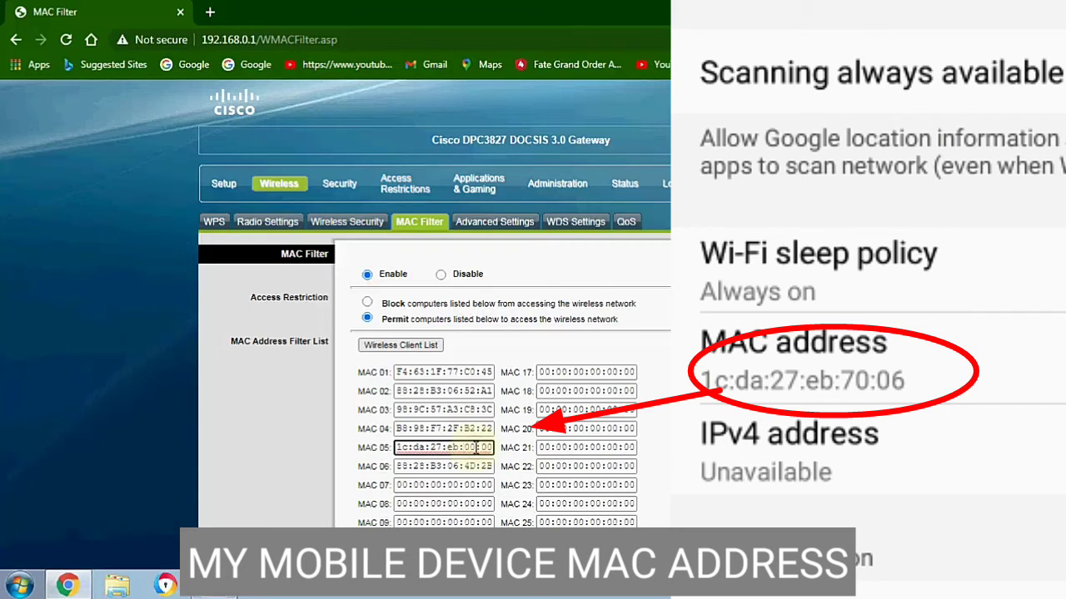
pyautogui.click(477, 447)
pyautogui.press('BackSpace')
pyautogui.press('BackSpace')
pyautogui.write('7')
pyautogui.write('0')
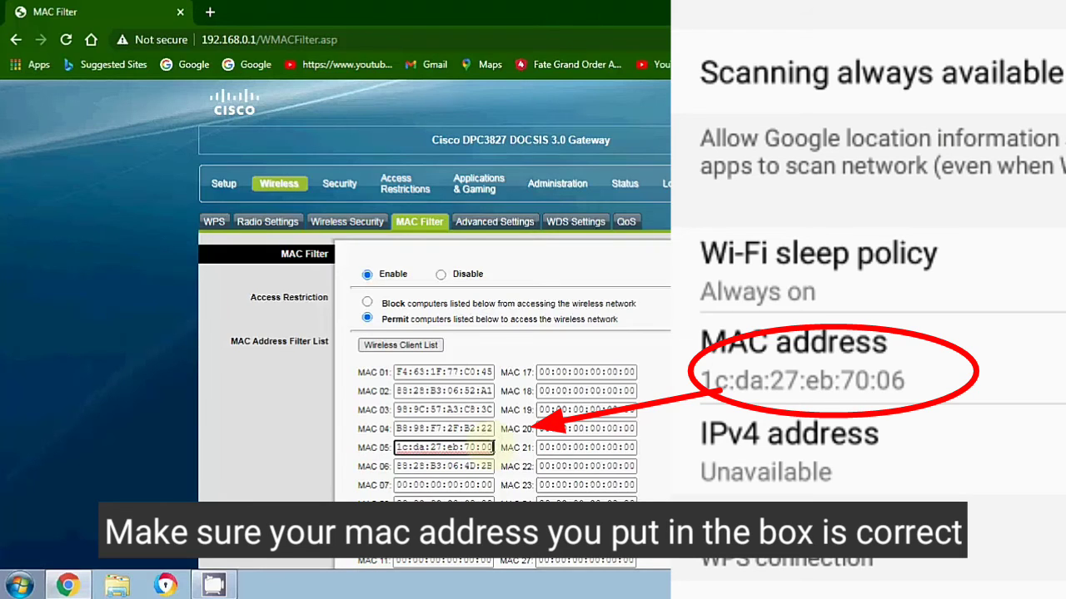
pyautogui.press('BackSpace')
pyautogui.write('6')
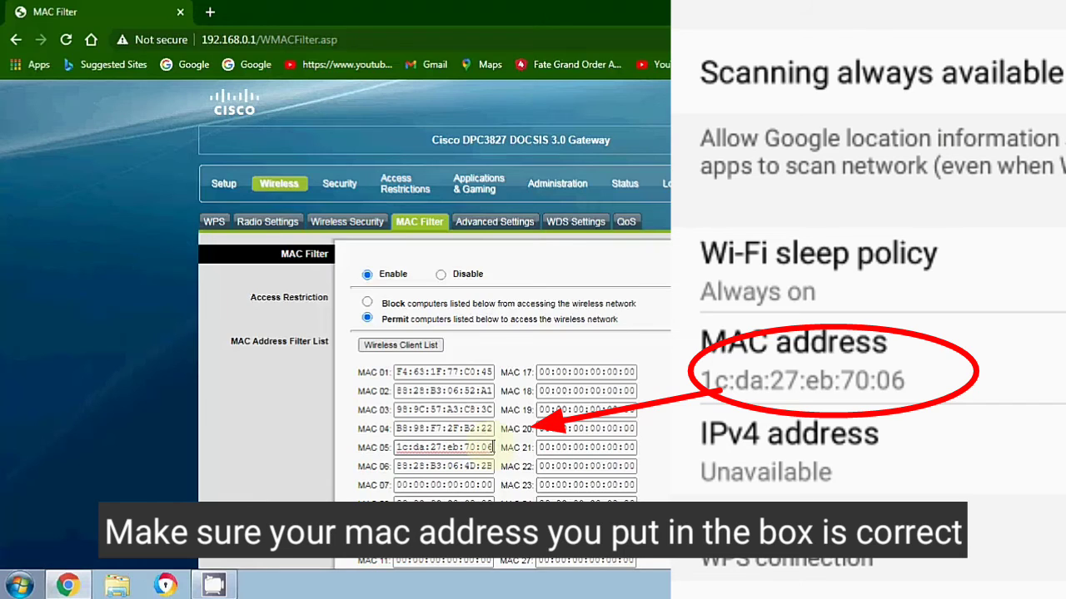
# - Confirm the MAC 05 entry and save the permit-mode MAC filter settings
pyautogui.click(491, 466)
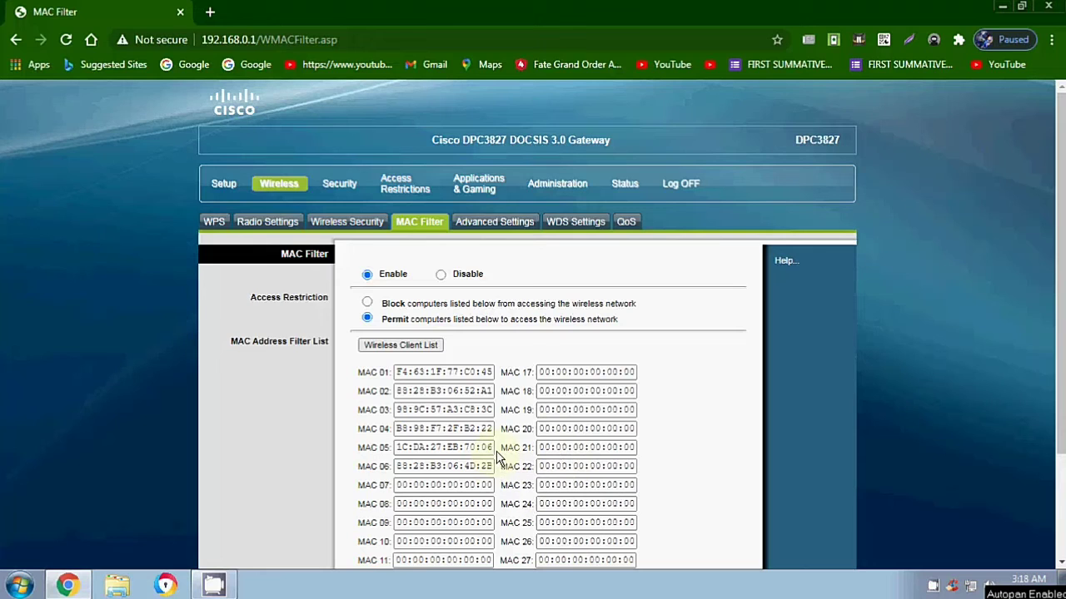
pyautogui.scroll(-3, 498, 458)
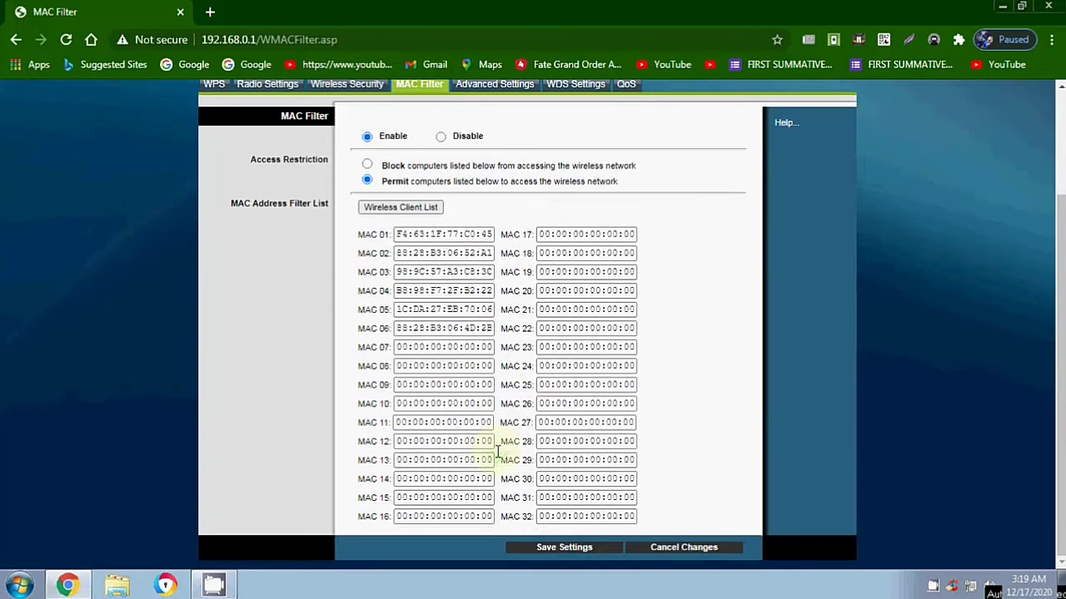
pyautogui.click(556, 548)
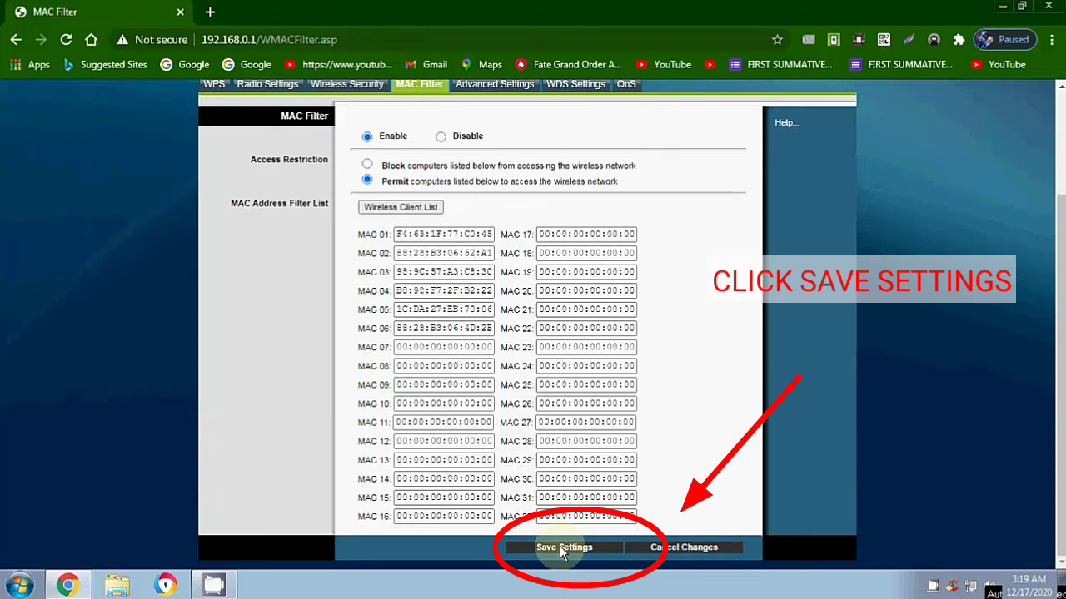
pyautogui.click(560, 547)
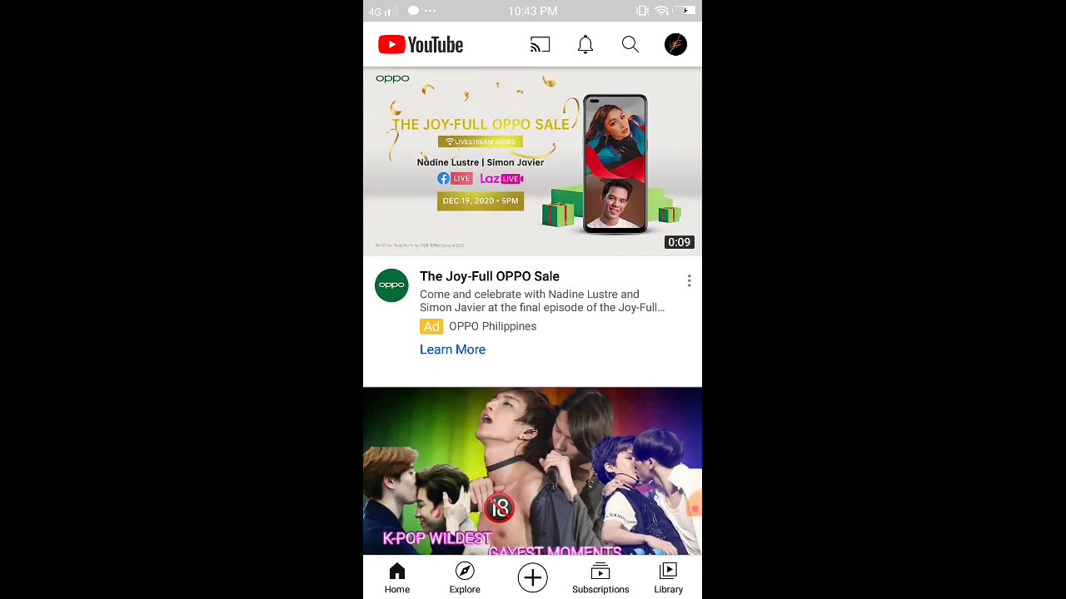
pyautogui.scroll(-3, 533, 311)
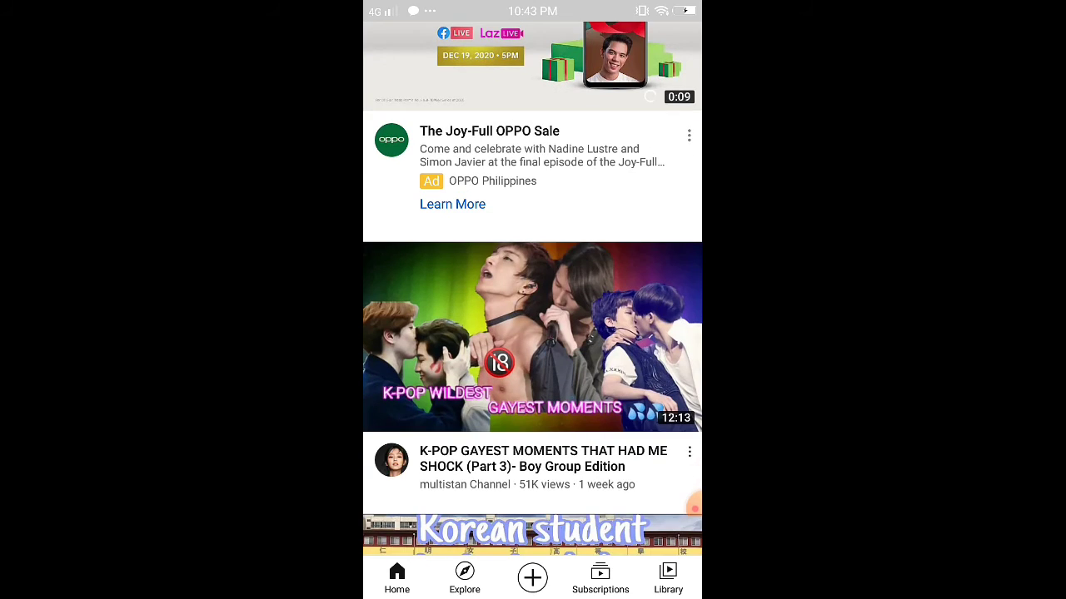
pyautogui.scroll(-5, 533, 312)
pyautogui.scroll(-5, 532, 312)
pyautogui.scroll(-3, 533, 311)
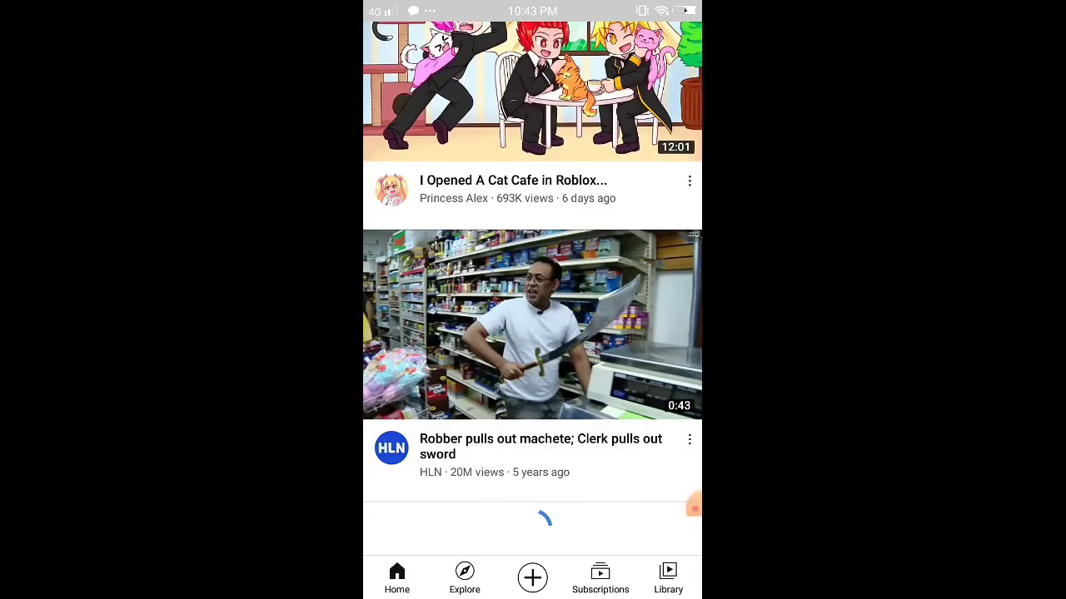
pyautogui.scroll(-6, 532, 311)
pyautogui.scroll(-6, 533, 311)
pyautogui.scroll(-4, 533, 312)
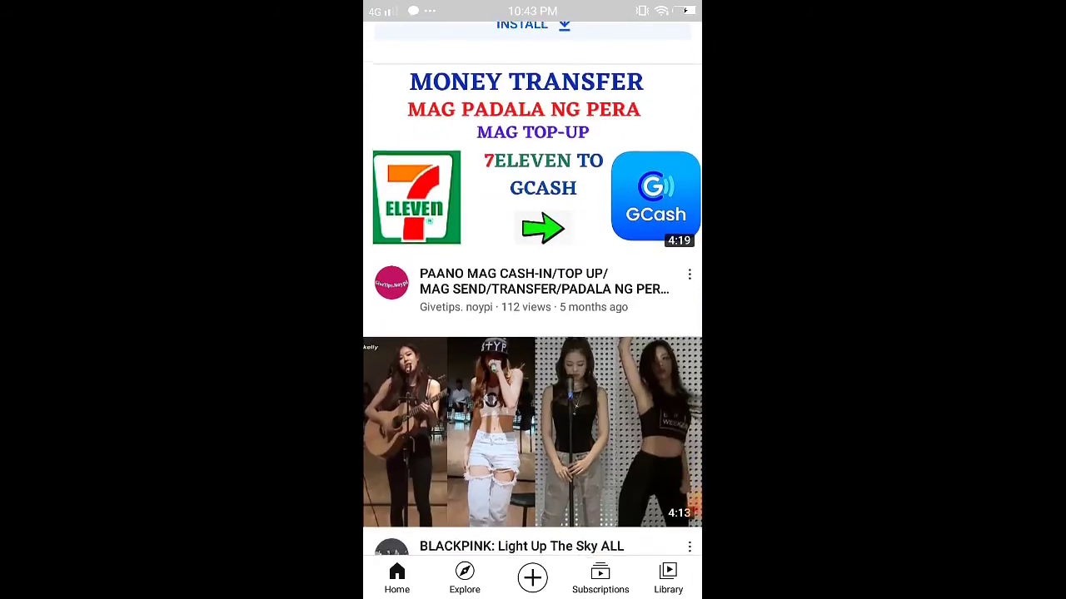
pyautogui.scroll(-5, 533, 312)
pyautogui.scroll(-2, 533, 312)
pyautogui.scroll(-4, 533, 311)
pyautogui.scroll(-3, 533, 312)
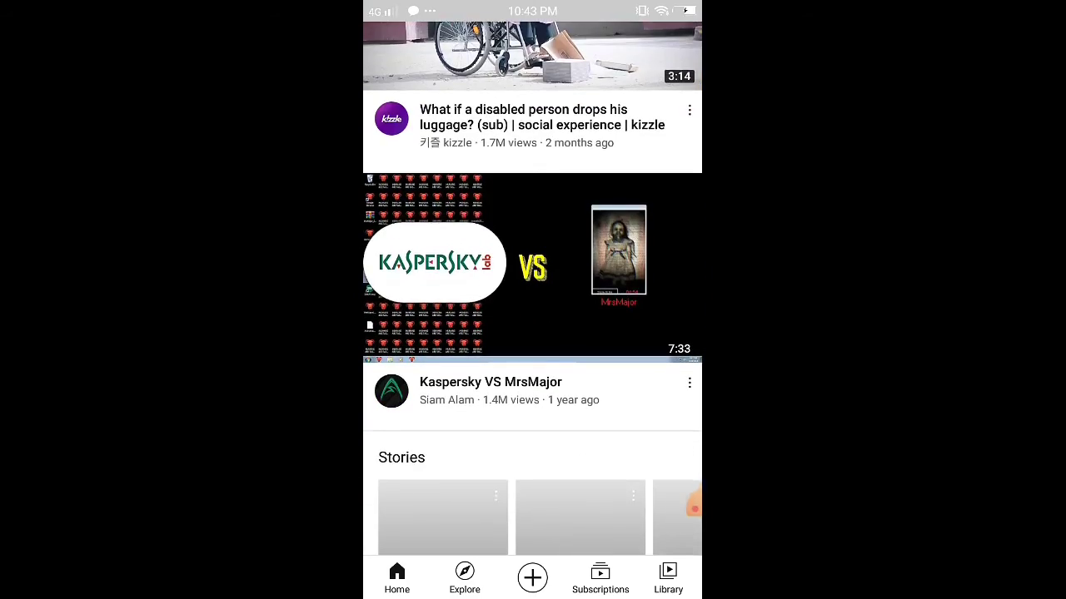
pyautogui.scroll(-2, 533, 311)
pyautogui.scroll(-3, 533, 312)
pyautogui.scroll(-5, 533, 312)
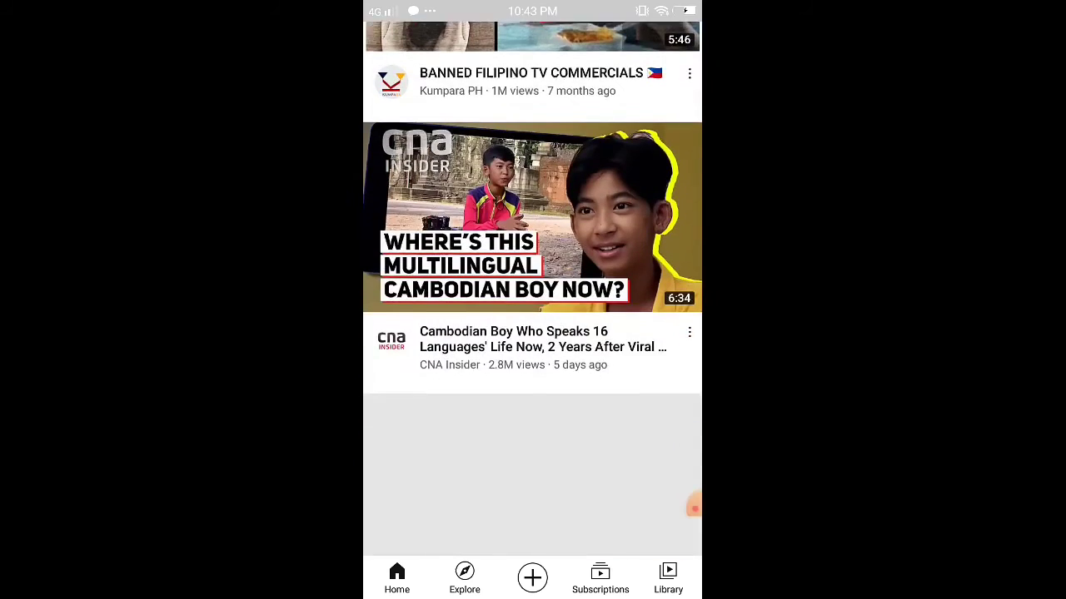
pyautogui.scroll(-2, 533, 311)
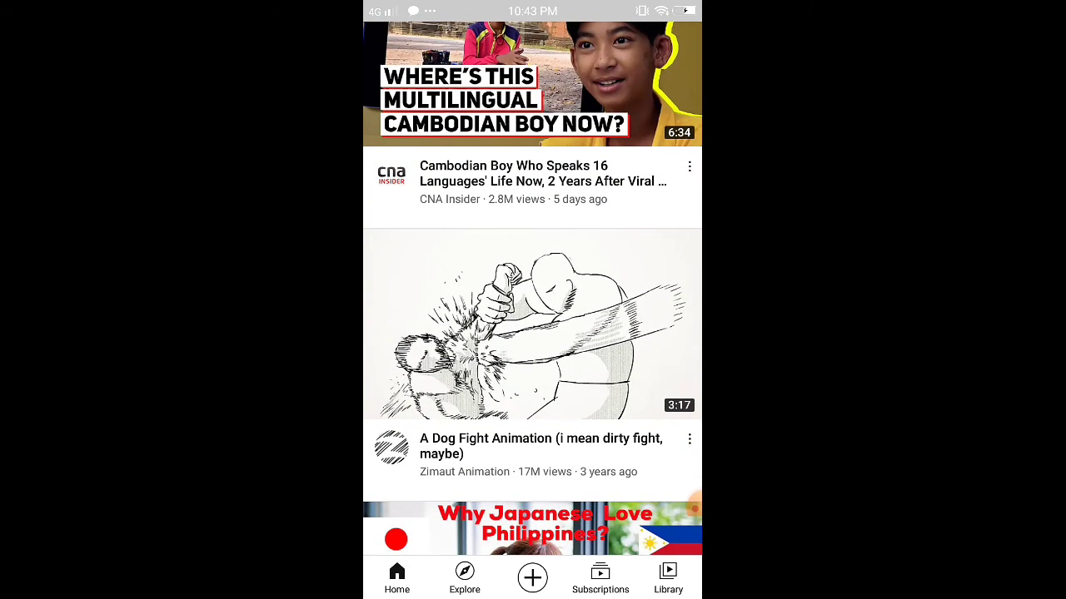
pyautogui.click(696, 506)
pyautogui.click(533, 83)
pyautogui.press('Escape')
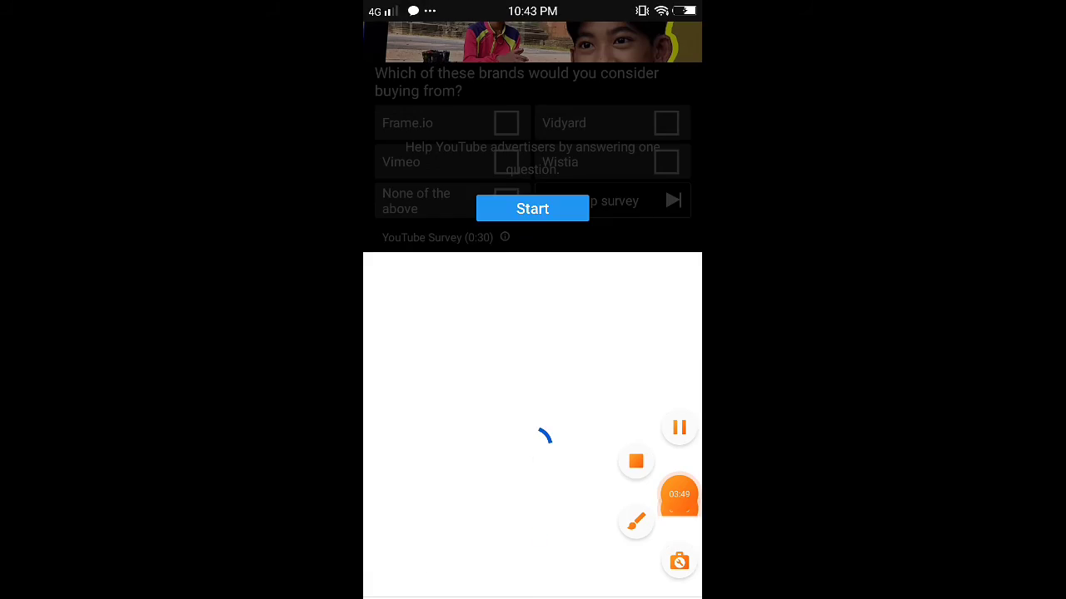
pyautogui.click(679, 509)
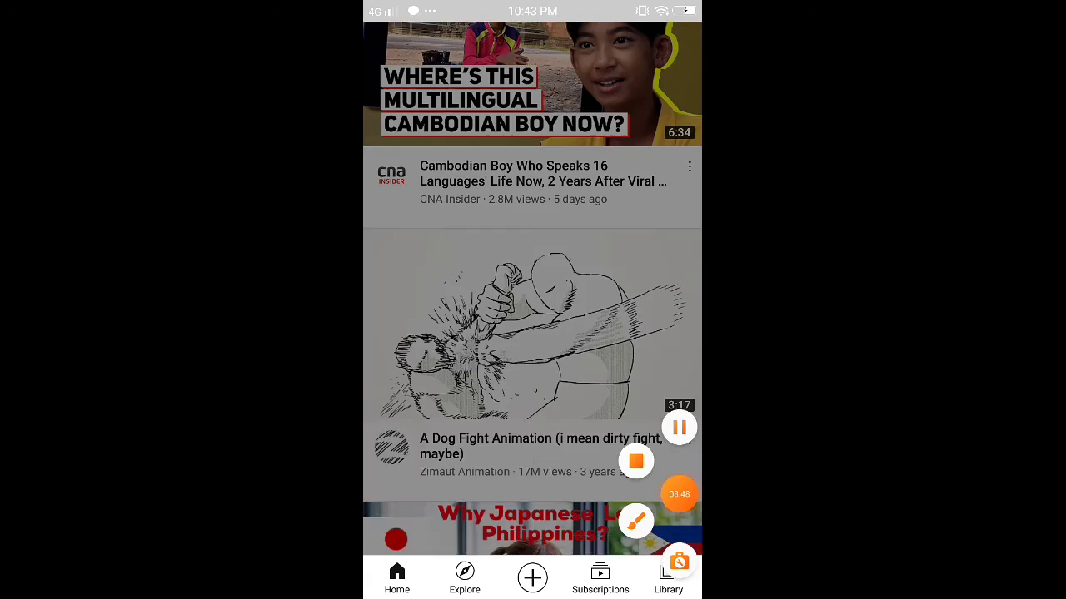